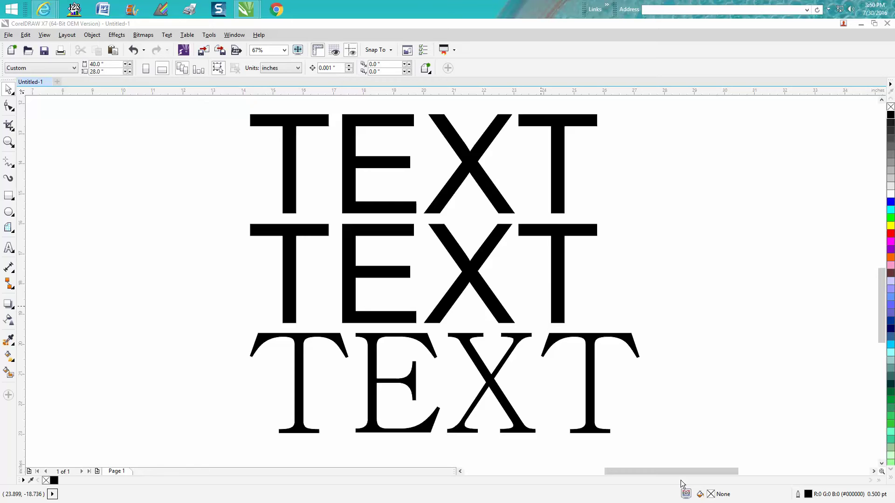
Select the TEXT rows in turn, ending on the top Arial TEXT row.
{"action": "left_click", "coordinate": [294, 188]}
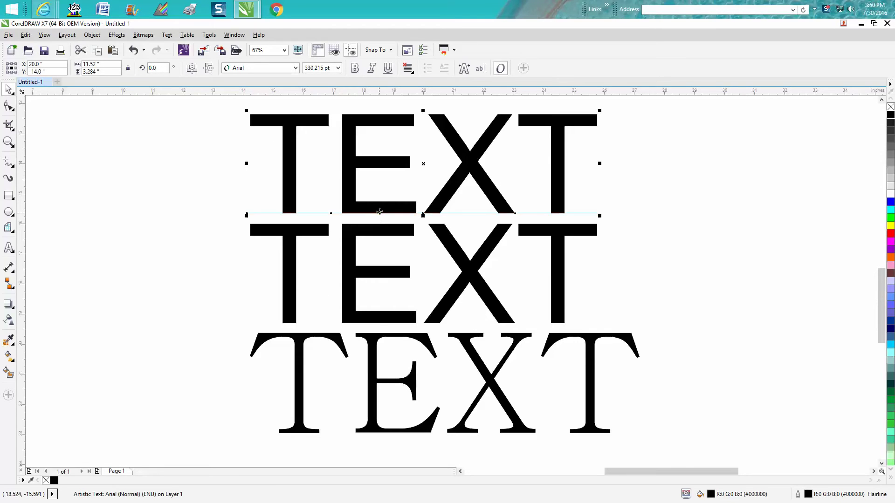
{"action": "left_click", "coordinate": [304, 235]}
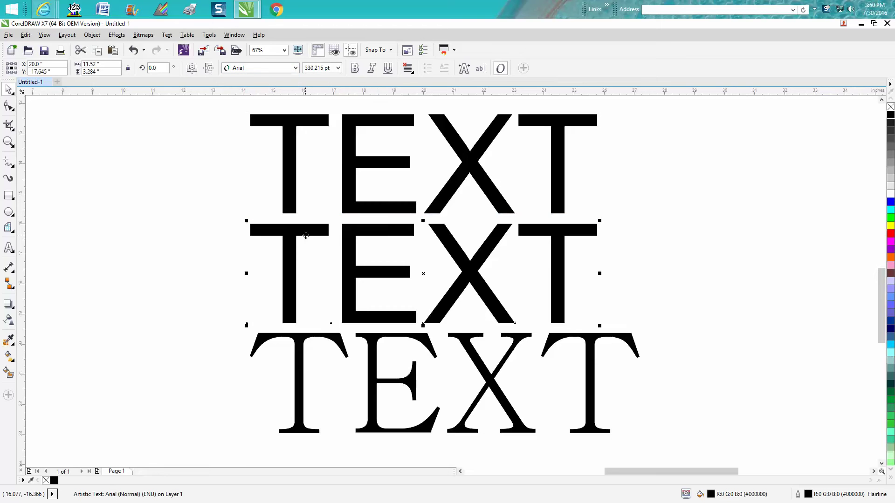
{"action": "left_click", "coordinate": [333, 347]}
{"action": "left_click", "coordinate": [338, 346]}
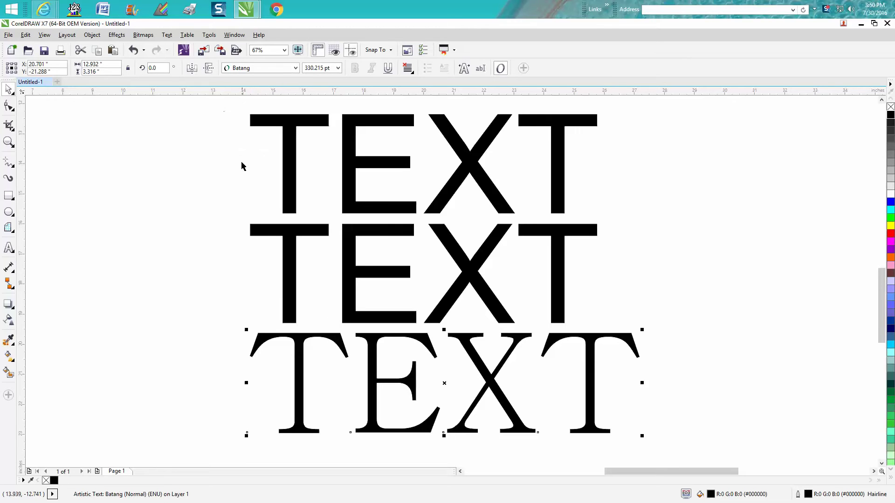
{"action": "left_click", "coordinate": [548, 188]}
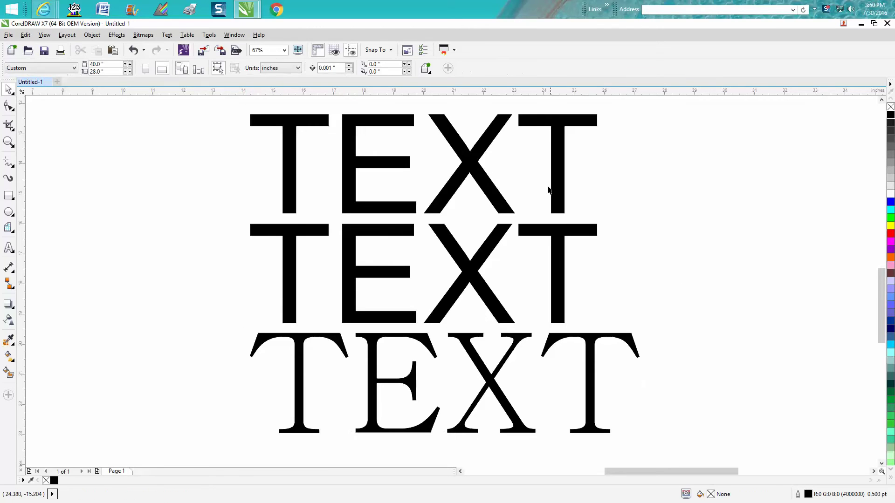
{"action": "left_click", "coordinate": [556, 172]}
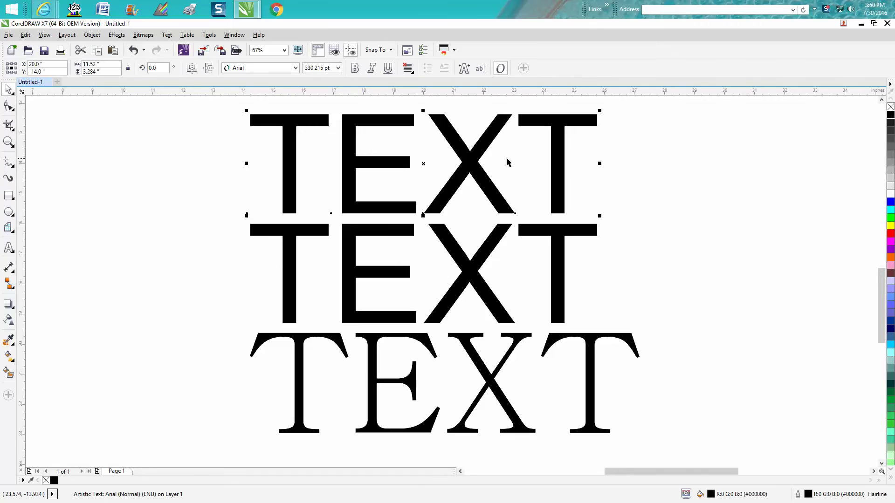
Toggle bold on the top TEXT off again, then select the bottom serif TEXT.
{"action": "left_click", "coordinate": [355, 69]}
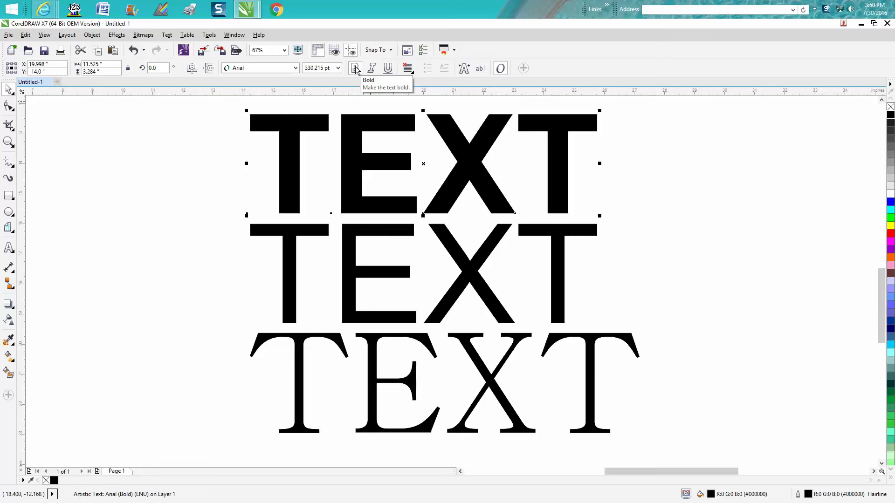
{"action": "left_click", "coordinate": [355, 68]}
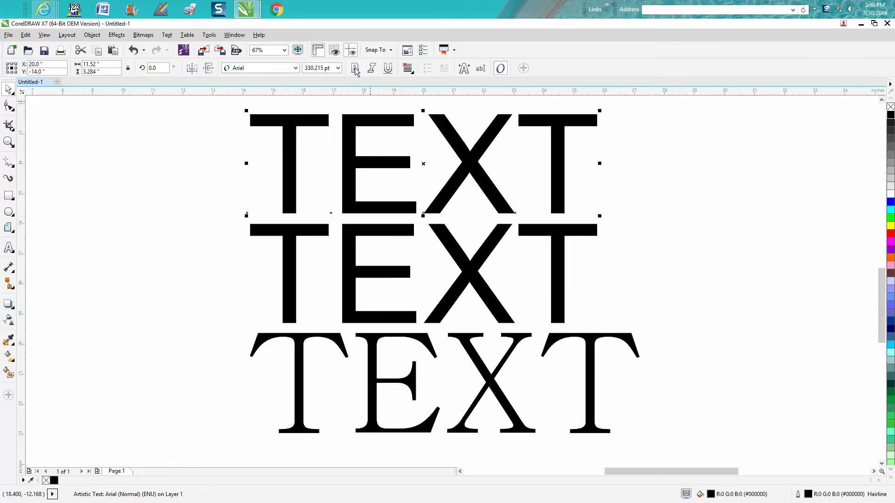
{"action": "double_click", "coordinate": [351, 373]}
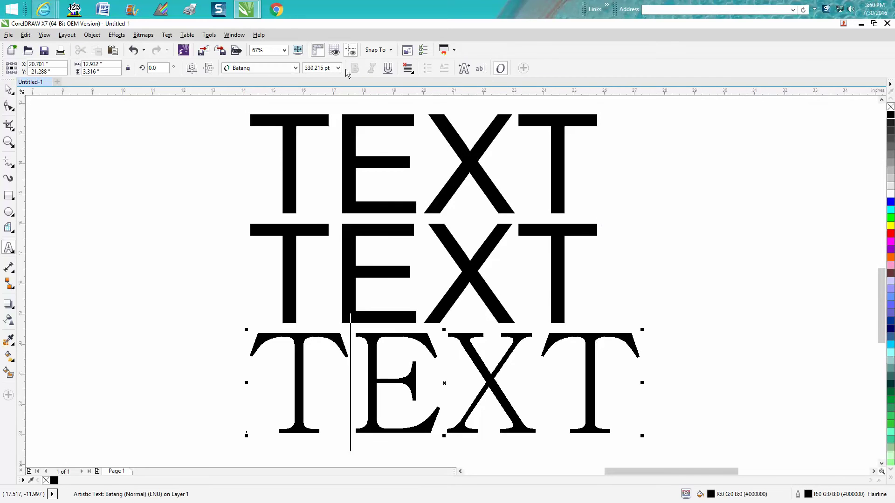
{"action": "left_click", "coordinate": [8, 89]}
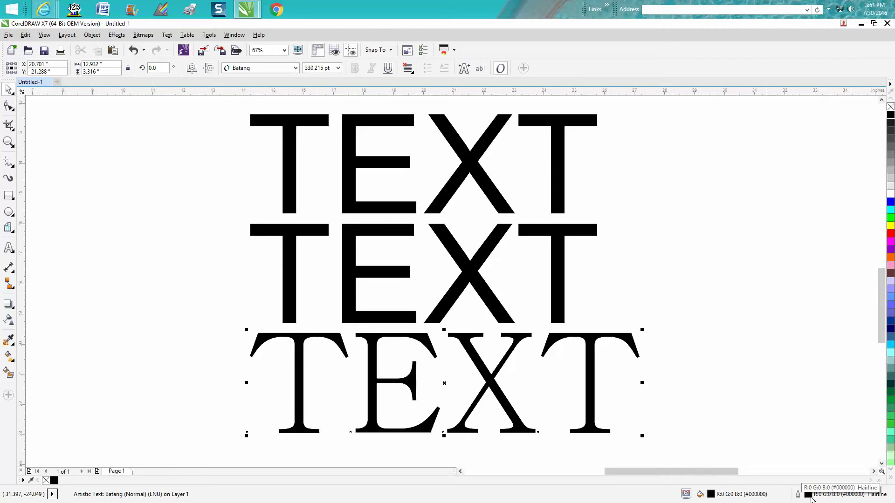
Toggle the serif TEXT's black fill off and on, try a 10 pt outline, then undo it.
{"action": "left_click", "coordinate": [891, 107]}
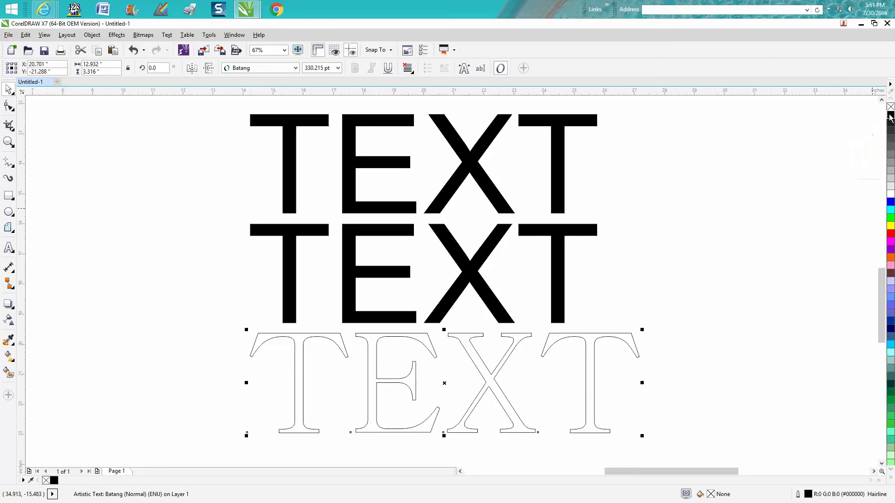
{"action": "left_click", "coordinate": [891, 115]}
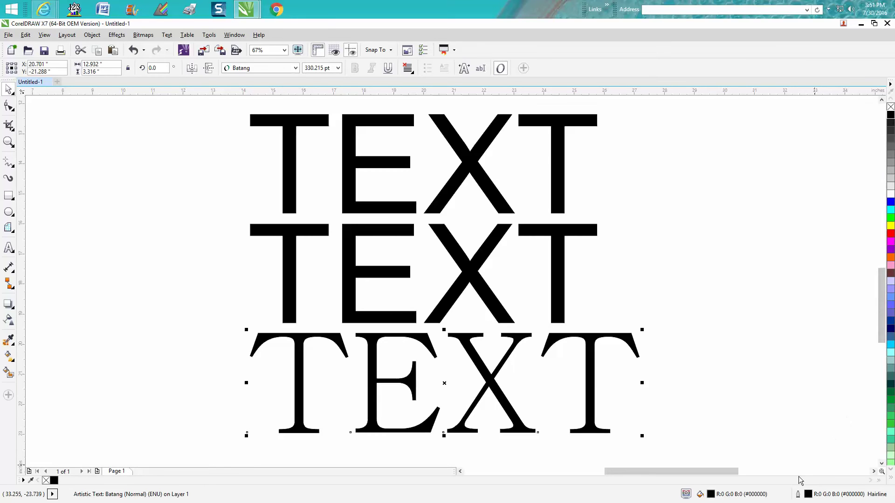
{"action": "double_click", "coordinate": [808, 494]}
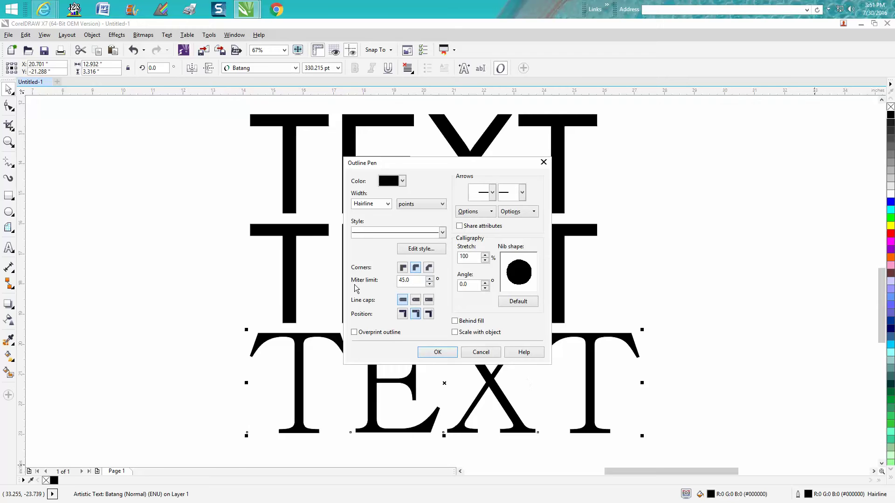
{"action": "left_click", "coordinate": [387, 203]}
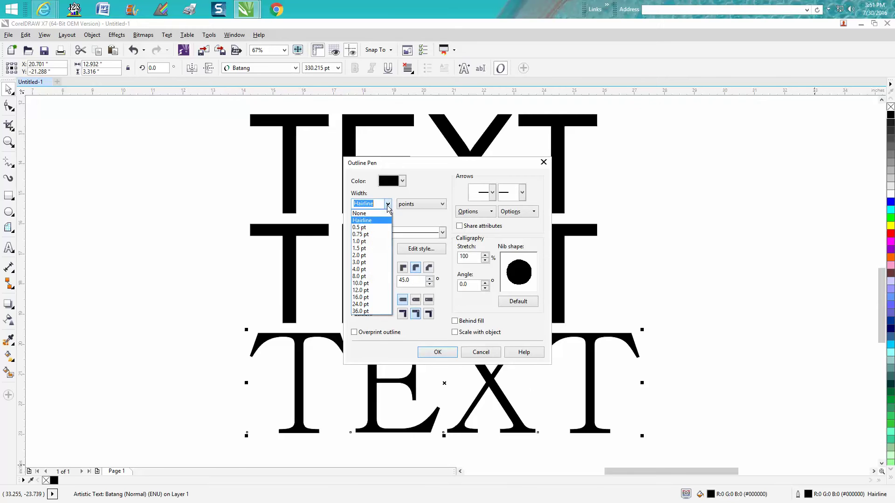
{"action": "left_click", "coordinate": [366, 284]}
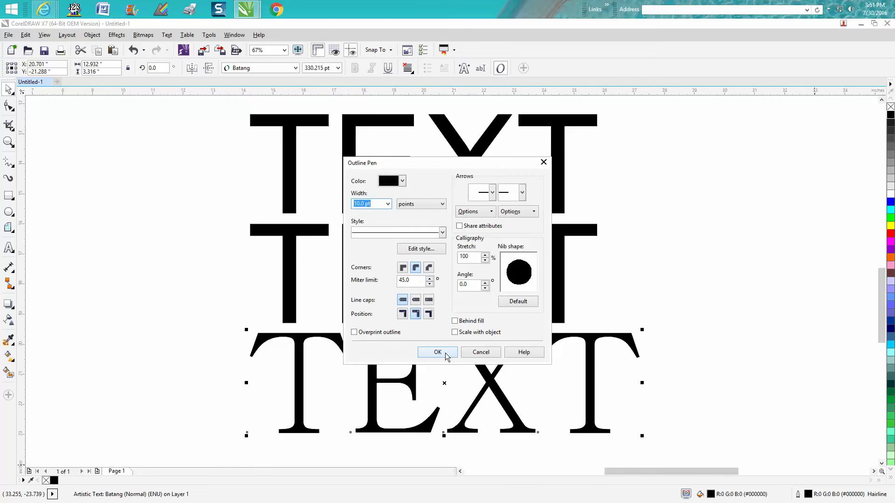
{"action": "left_click", "coordinate": [437, 353]}
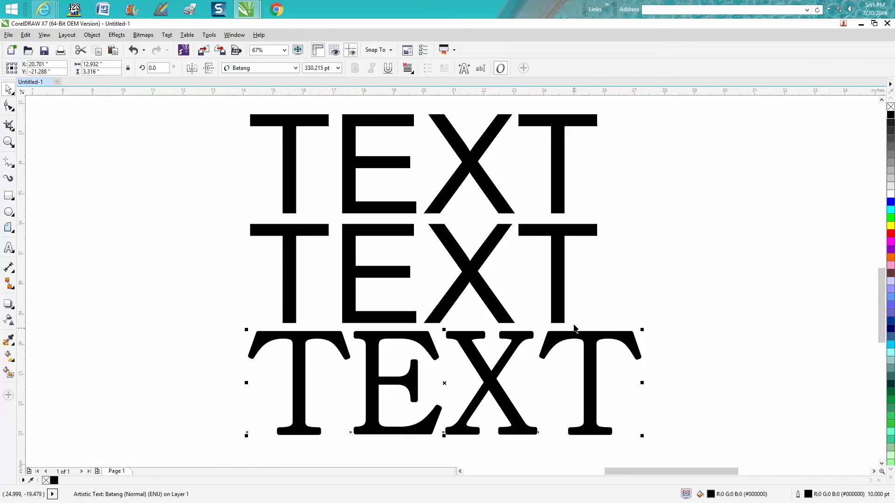
{"action": "scroll", "coordinate": [571, 329], "scroll_direction": "down", "scroll_amount": 2}
{"action": "left_click", "coordinate": [133, 50]}
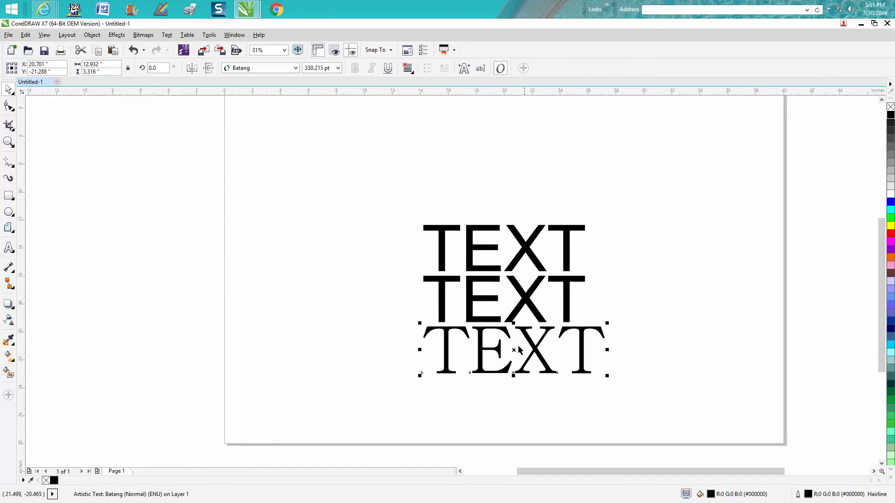
Drop a copy of the serif TEXT below it with a 10.0 pt outline, then zoom in on the lower rows.
{"action": "left_click_drag", "start_coordinate": [512, 350], "coordinate": [514, 408]}
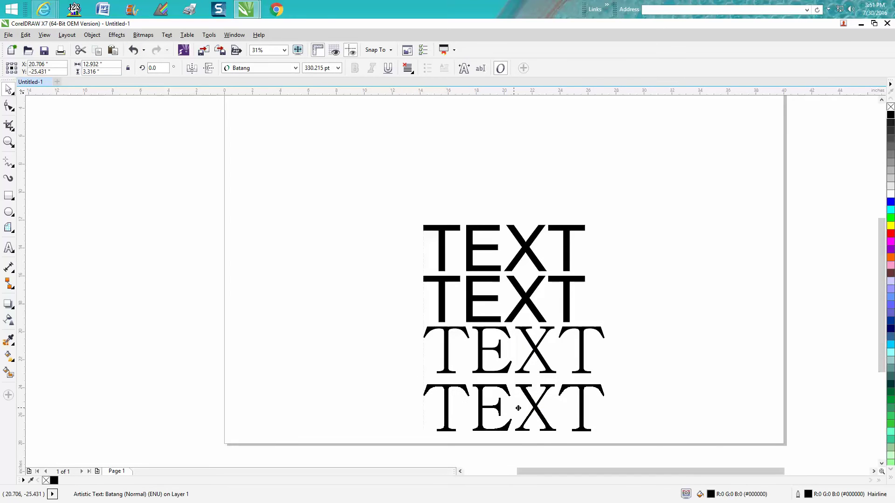
{"action": "double_click", "coordinate": [809, 495]}
{"action": "left_click", "coordinate": [389, 205]}
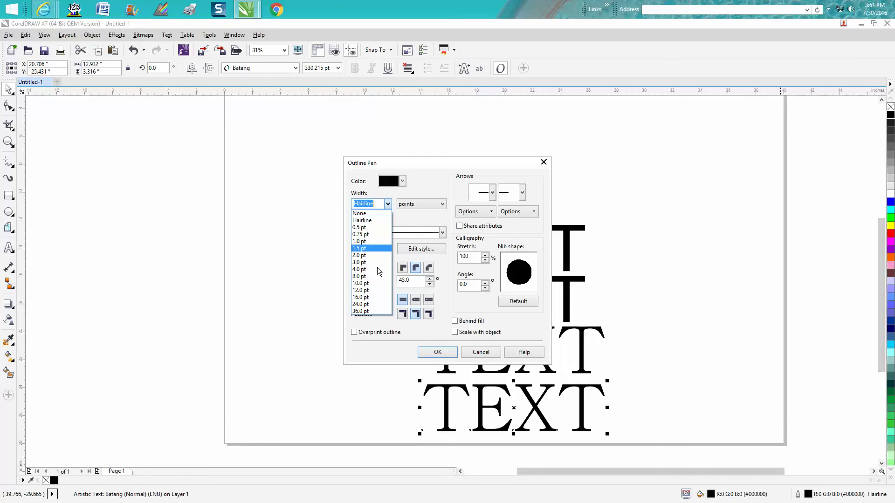
{"action": "left_click", "coordinate": [371, 283]}
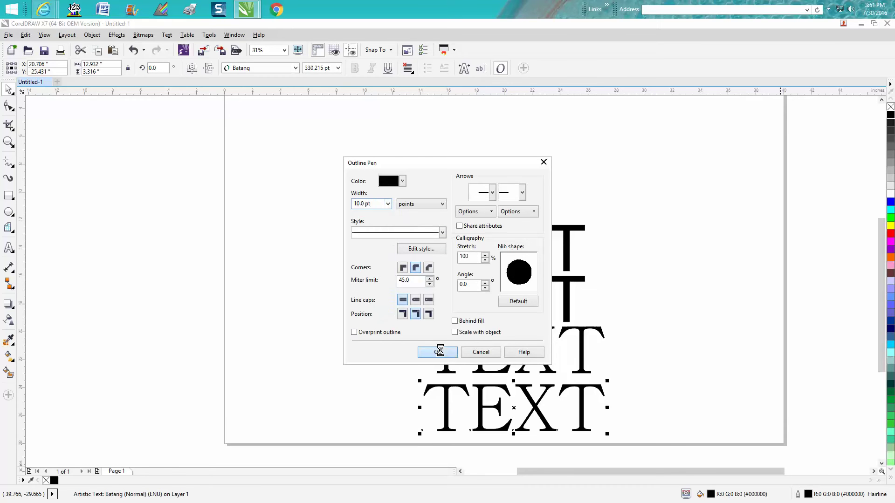
{"action": "left_click", "coordinate": [437, 352]}
{"action": "left_click", "coordinate": [8, 142]}
{"action": "left_click_drag", "start_coordinate": [418, 316], "coordinate": [629, 445]}
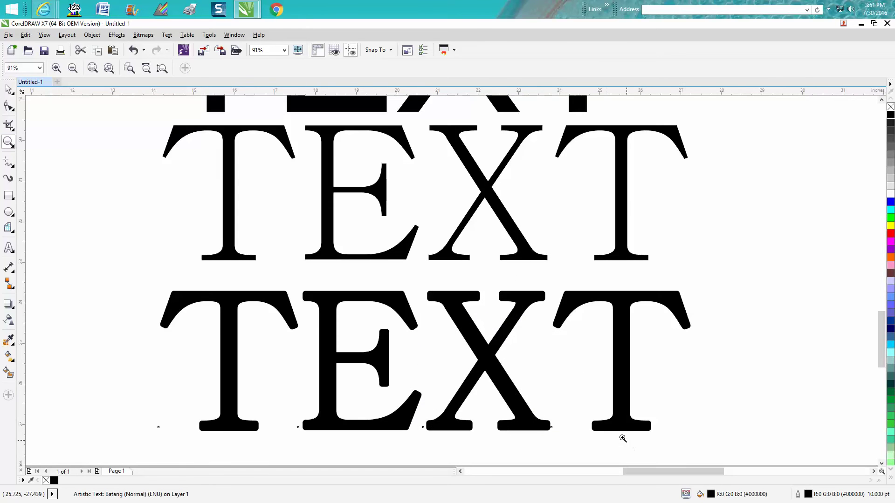
{"action": "right_click", "coordinate": [534, 337]}
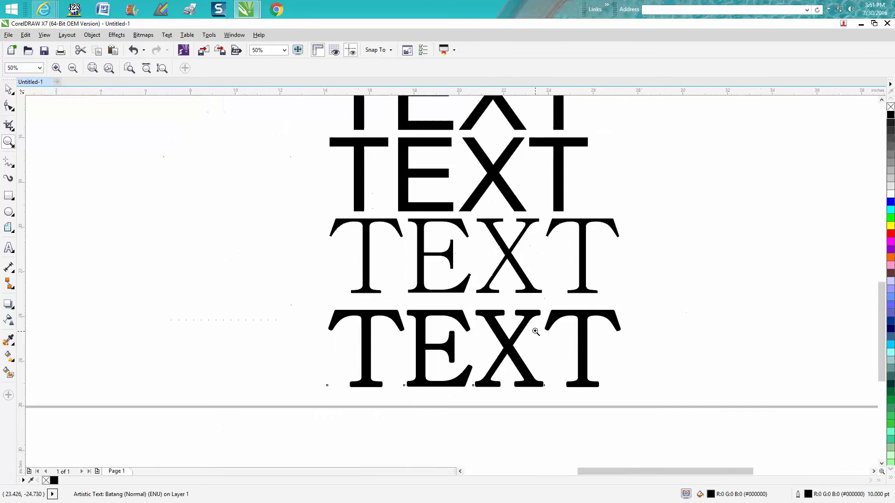
{"action": "right_click", "coordinate": [505, 295]}
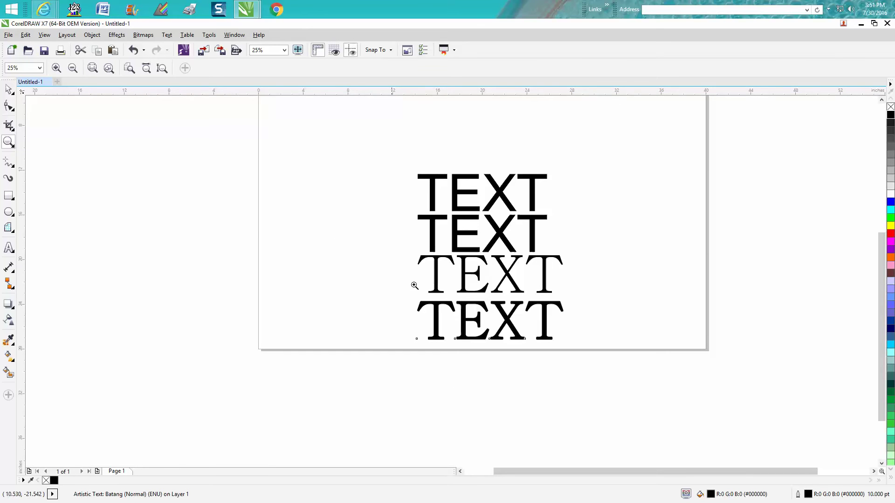
{"action": "key", "text": "space"}
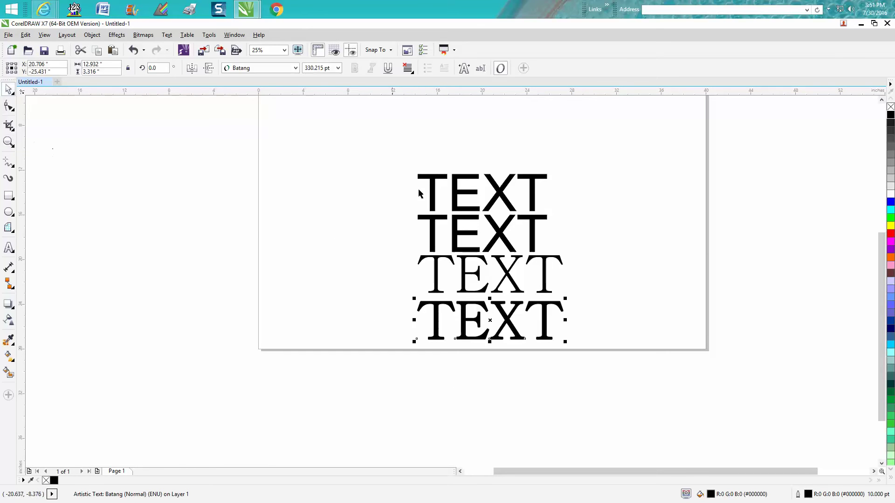
{"action": "left_click", "coordinate": [436, 274]}
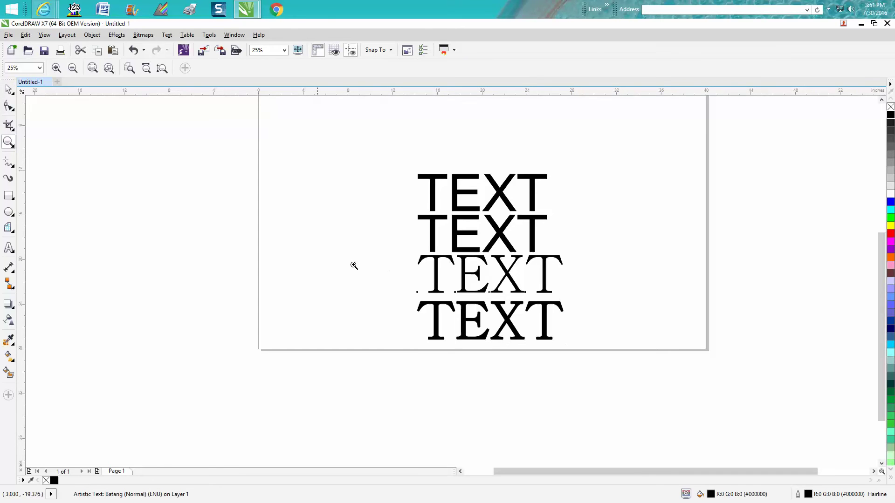
{"action": "left_click_drag", "start_coordinate": [409, 222], "coordinate": [592, 378]}
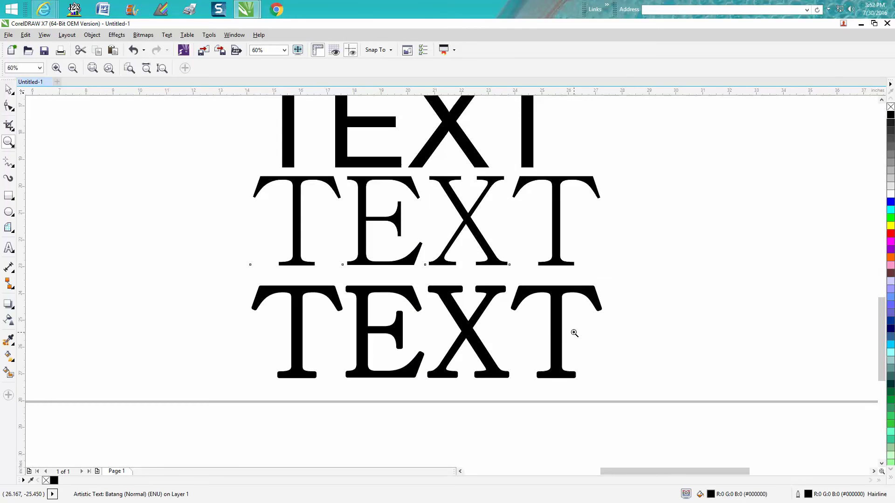
{"action": "right_click", "coordinate": [451, 311]}
{"action": "left_click_drag", "start_coordinate": [338, 134], "coordinate": [541, 252]}
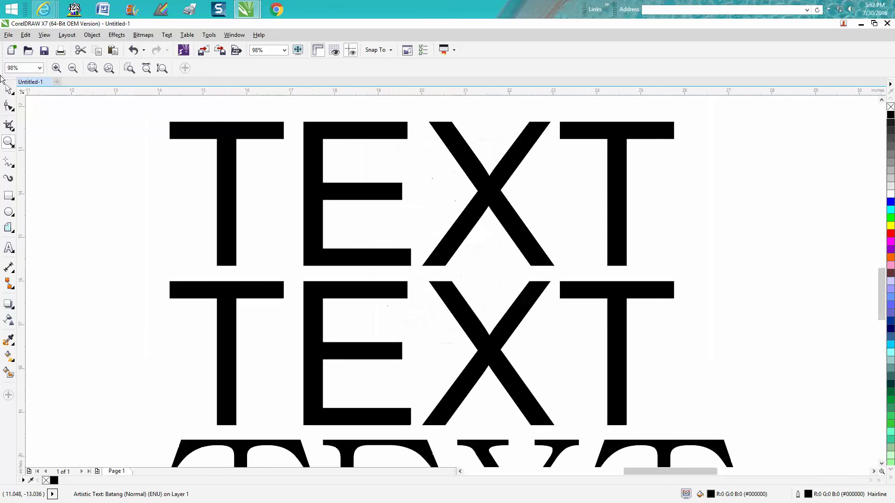
Select the middle Arial TEXT row and bring up its Outline Pen width choices.
{"action": "left_click", "coordinate": [8, 89]}
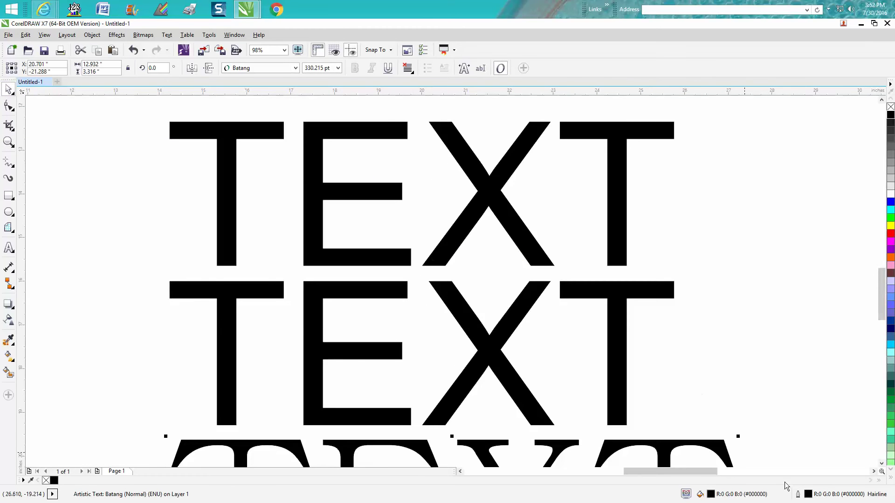
{"action": "left_click", "coordinate": [647, 294]}
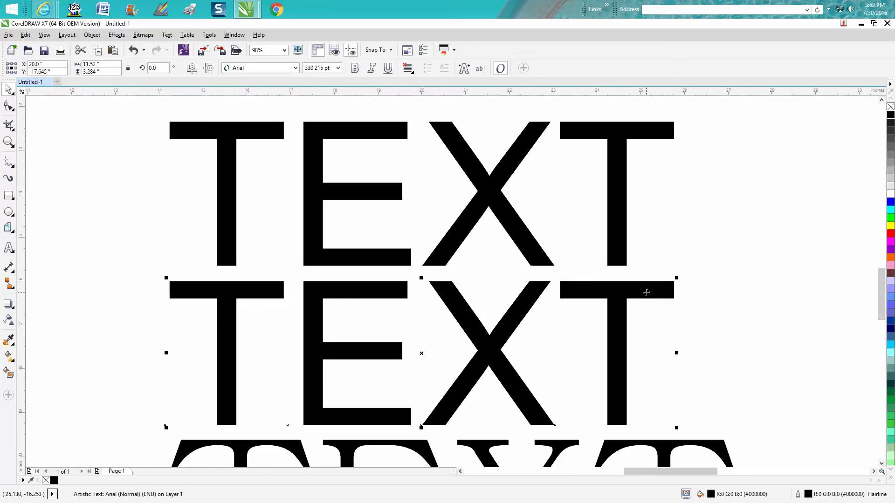
{"action": "double_click", "coordinate": [813, 498]}
{"action": "left_click", "coordinate": [387, 204]}
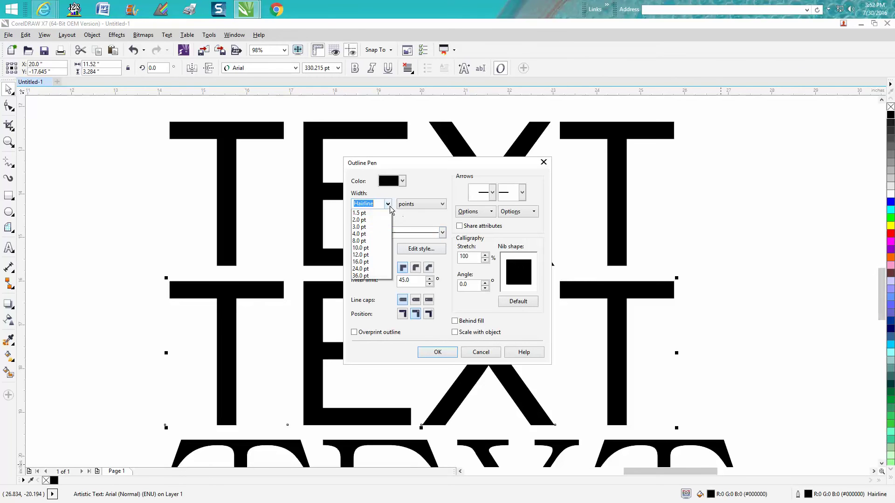
Give the second Arial TEXT row an 8.0 pt outline, then increase it to 10.0 pt.
{"action": "left_click", "coordinate": [361, 241]}
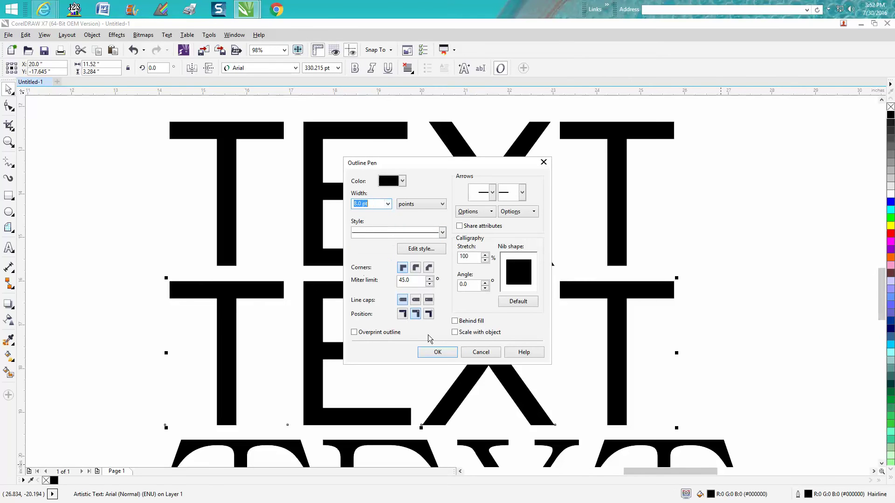
{"action": "left_click", "coordinate": [447, 353]}
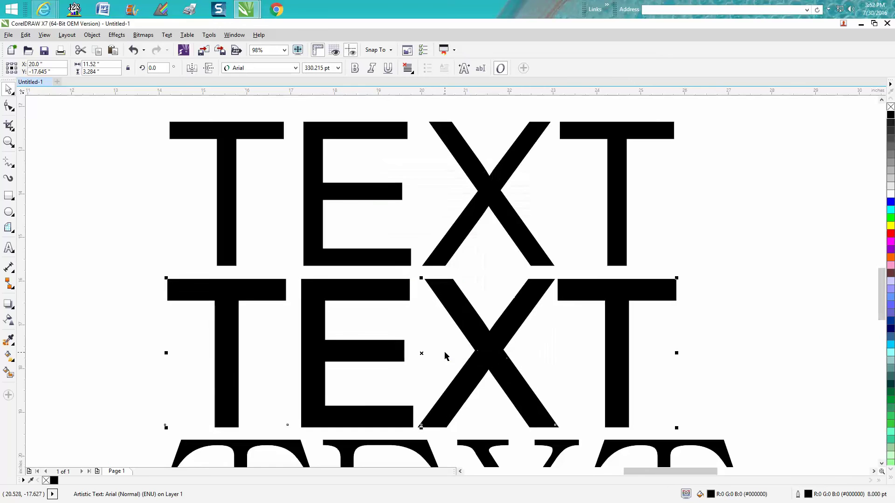
{"action": "double_click", "coordinate": [808, 498]}
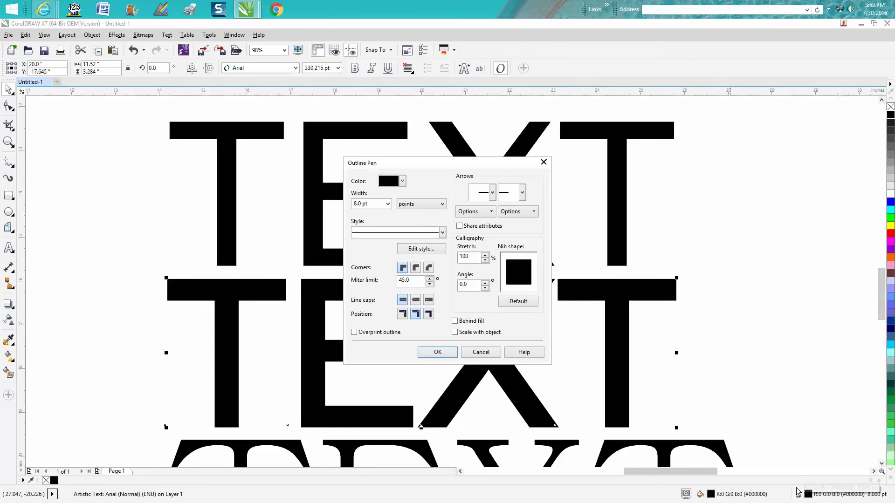
{"action": "left_click", "coordinate": [388, 205]}
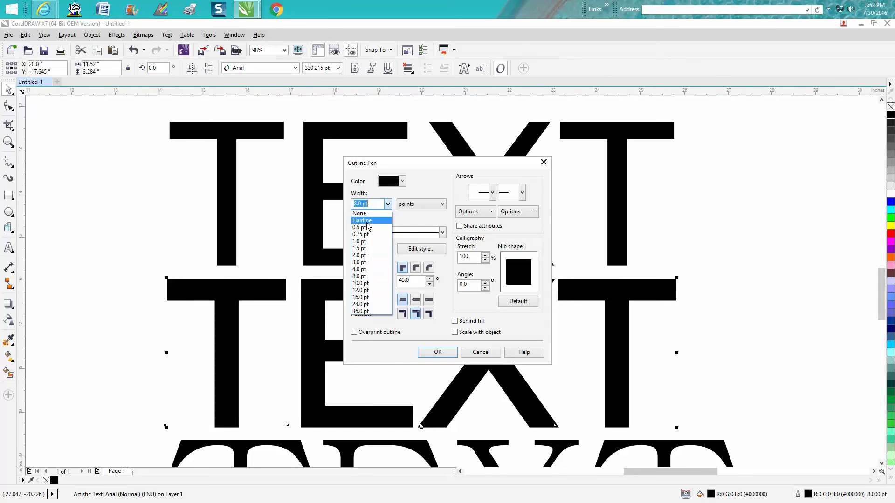
{"action": "left_click", "coordinate": [361, 283]}
{"action": "left_click", "coordinate": [443, 353]}
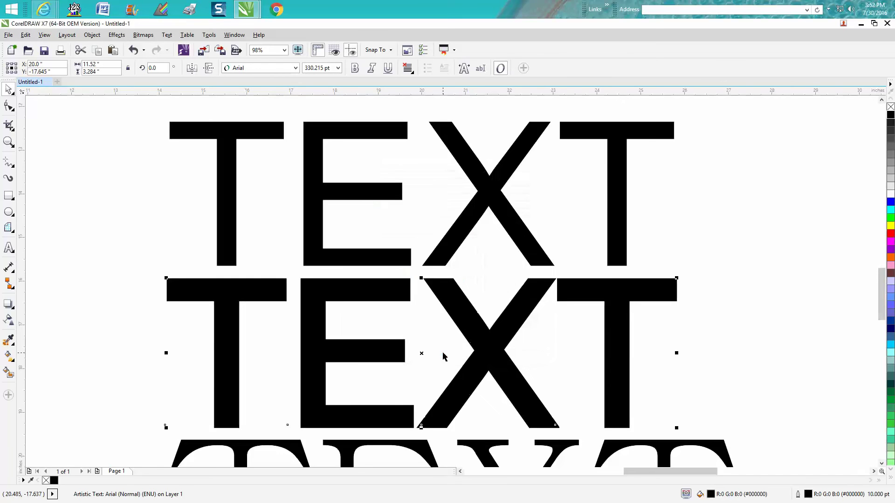
{"action": "left_click", "coordinate": [9, 142]}
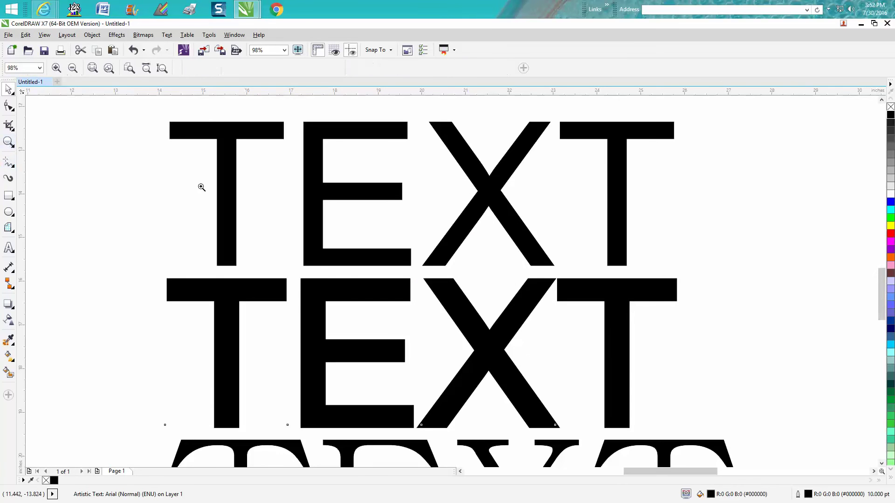
Zoom into the E–X corners and switch the 10 pt outline to Round corners, then zoom out.
{"action": "left_click_drag", "start_coordinate": [381, 237], "coordinate": [448, 316]}
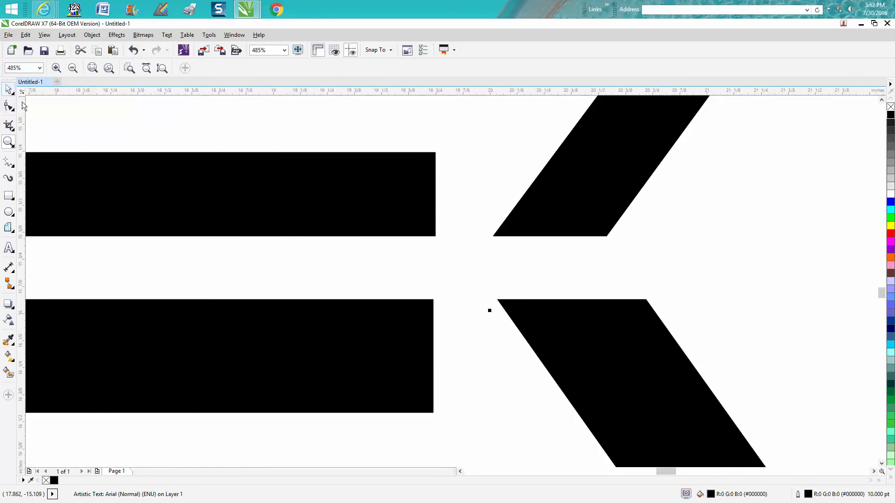
{"action": "left_click", "coordinate": [8, 89]}
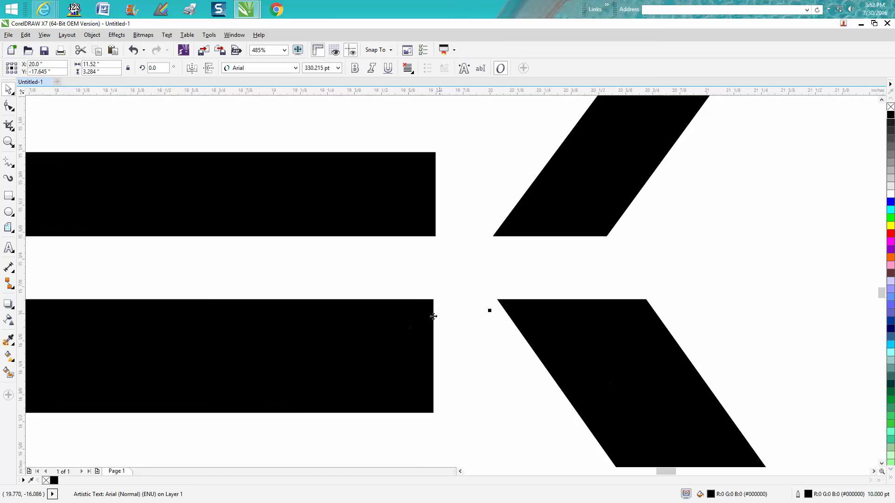
{"action": "double_click", "coordinate": [810, 495]}
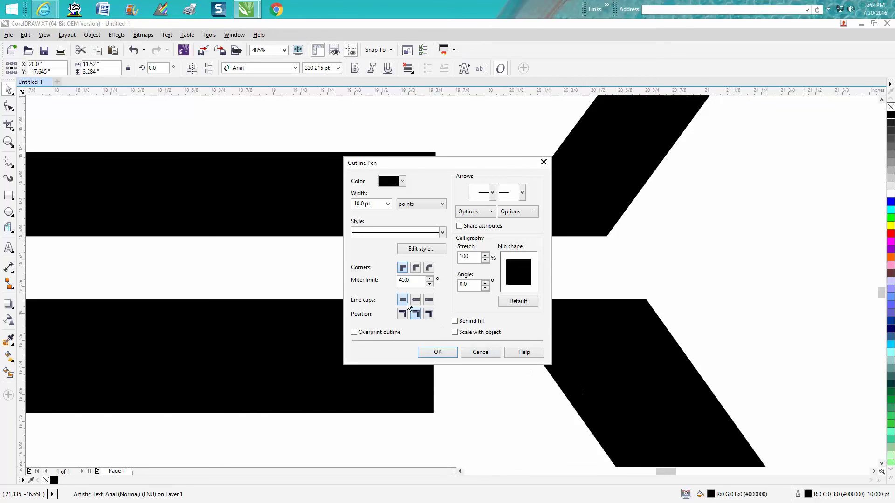
{"action": "left_click", "coordinate": [417, 266]}
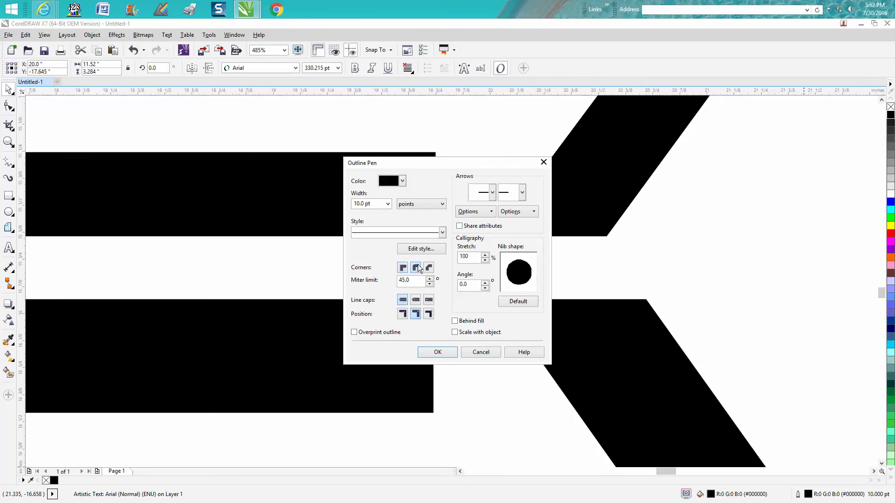
{"action": "left_click", "coordinate": [433, 347]}
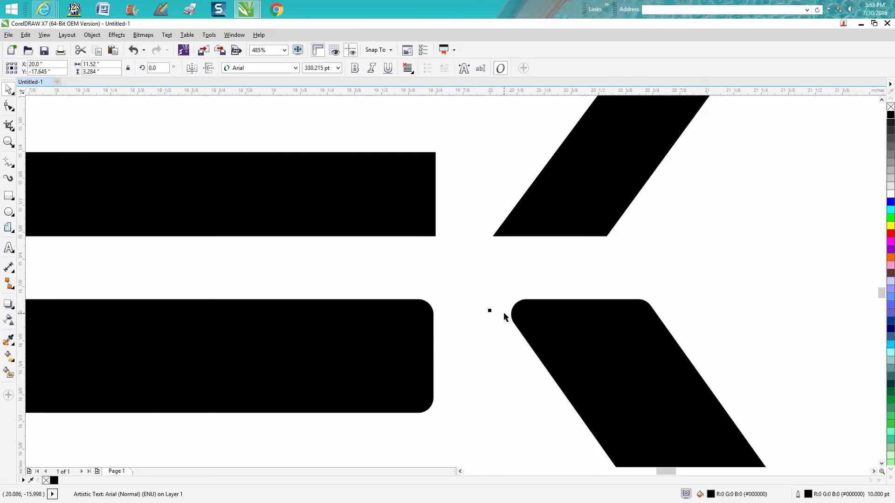
{"action": "scroll", "coordinate": [510, 313], "scroll_direction": "down", "scroll_amount": 2}
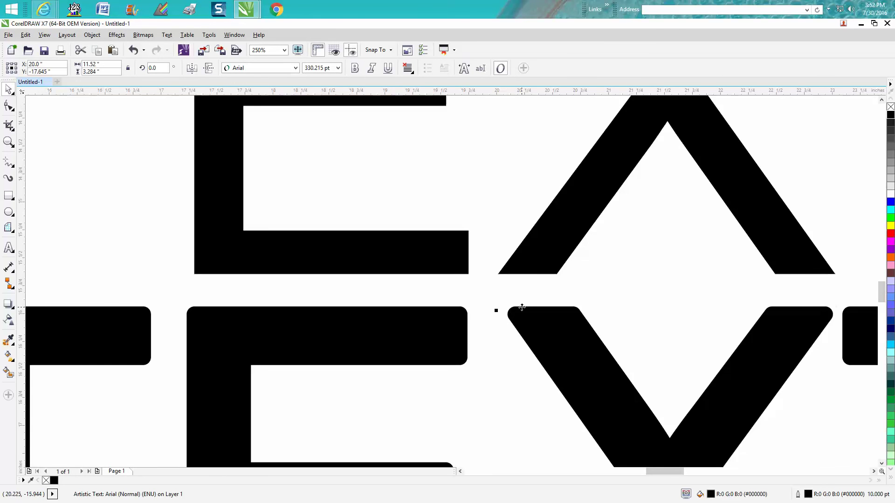
{"action": "scroll", "coordinate": [515, 304], "scroll_direction": "down", "scroll_amount": 2}
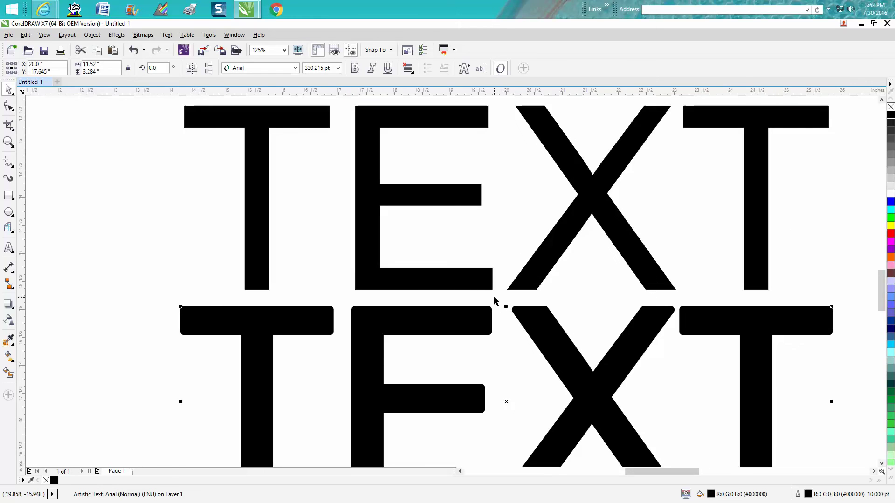
{"action": "scroll", "coordinate": [495, 301], "scroll_direction": "down", "scroll_amount": 2}
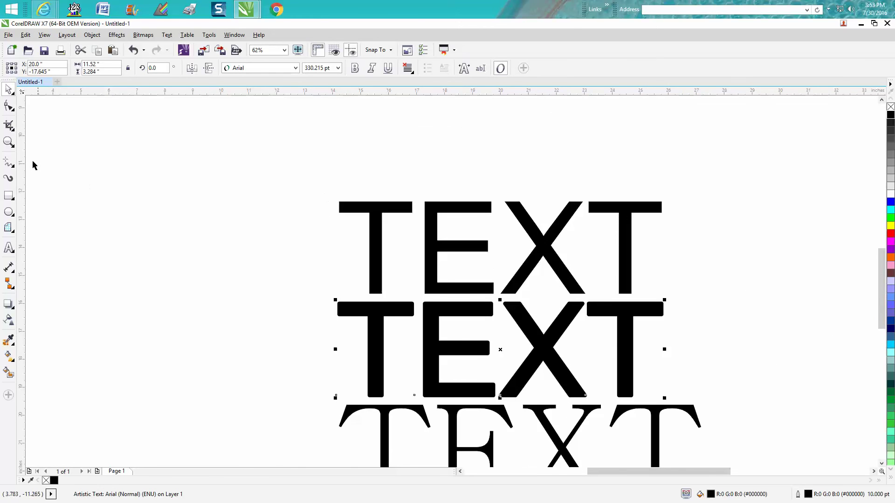
{"action": "left_click", "coordinate": [8, 141]}
{"action": "left_click_drag", "start_coordinate": [296, 192], "coordinate": [697, 418]}
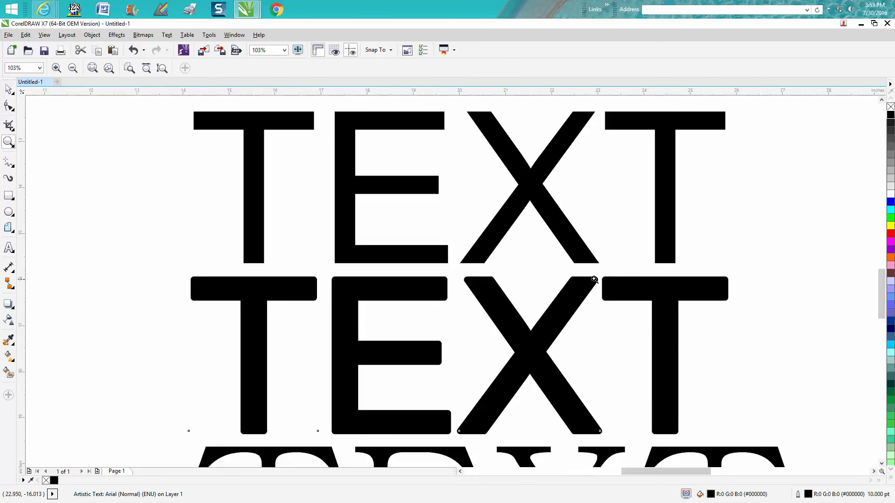
{"action": "scroll", "coordinate": [518, 392], "scroll_direction": "down", "scroll_amount": 2}
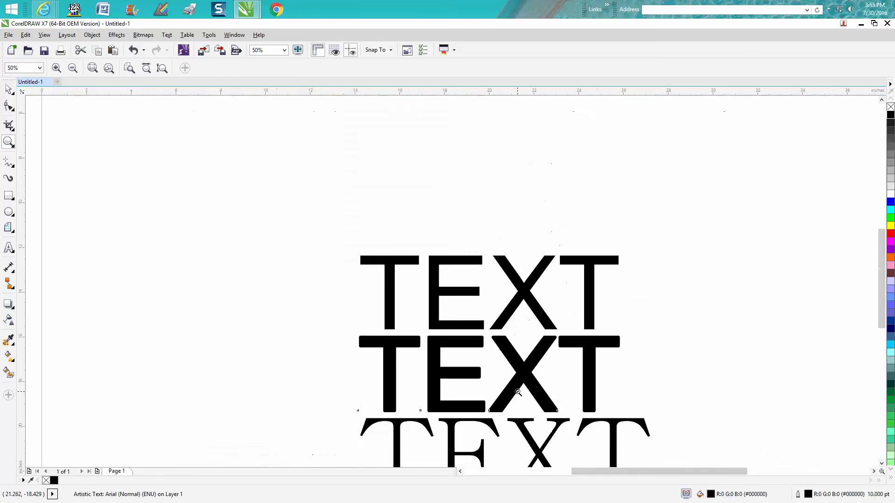
{"action": "left_click_drag", "start_coordinate": [879, 273], "coordinate": [880, 319]}
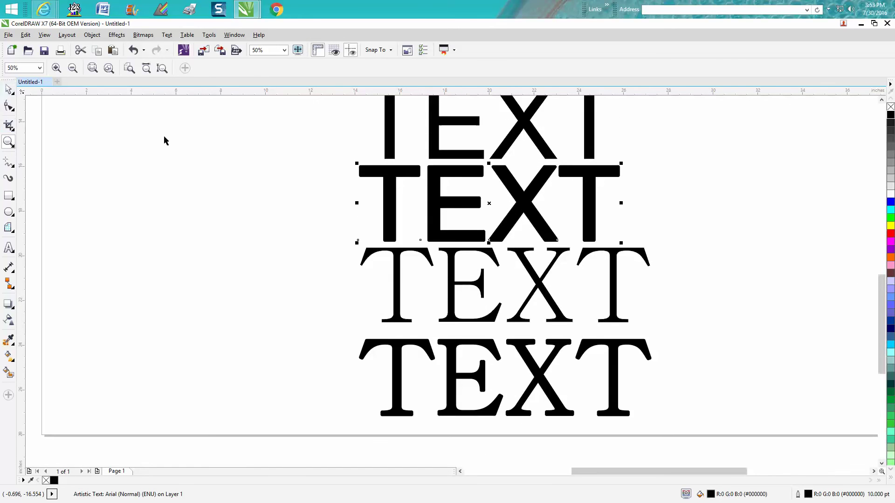
Change the third serif TEXT row's font from Batang to BatangChe.
{"action": "left_click", "coordinate": [8, 89]}
{"action": "left_click", "coordinate": [394, 279]}
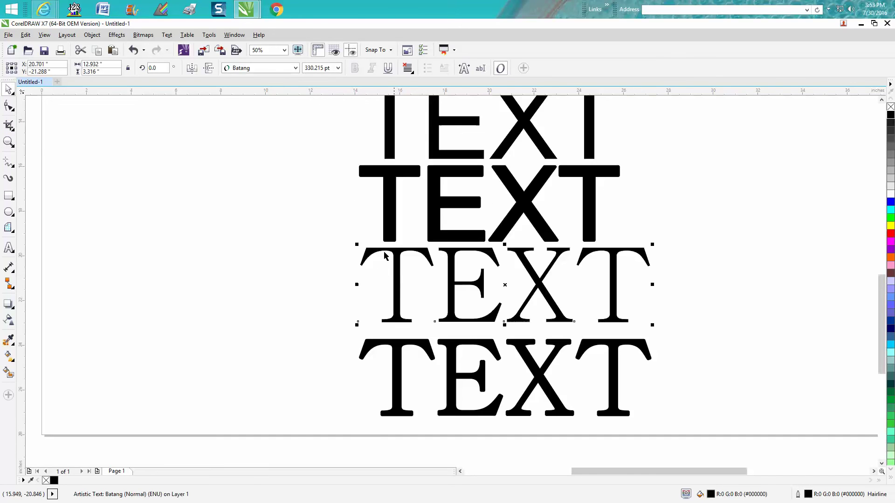
{"action": "left_click", "coordinate": [297, 68]}
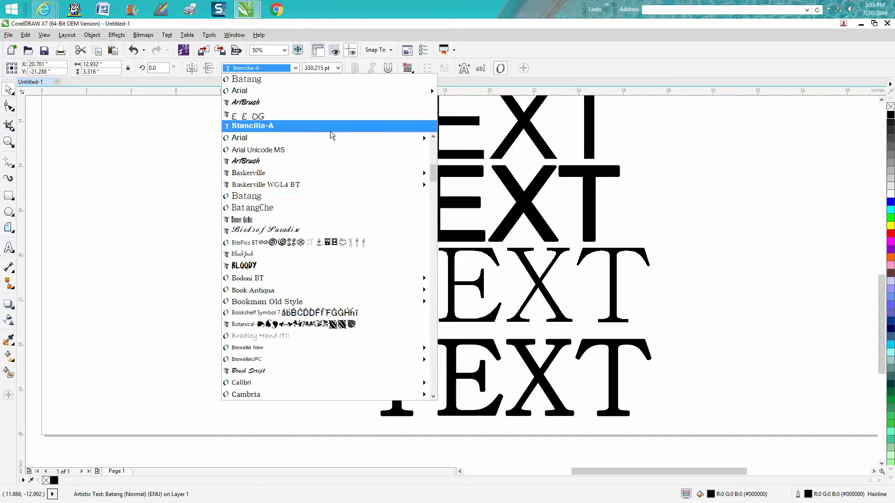
{"action": "mouse_move", "coordinate": [340, 138]}
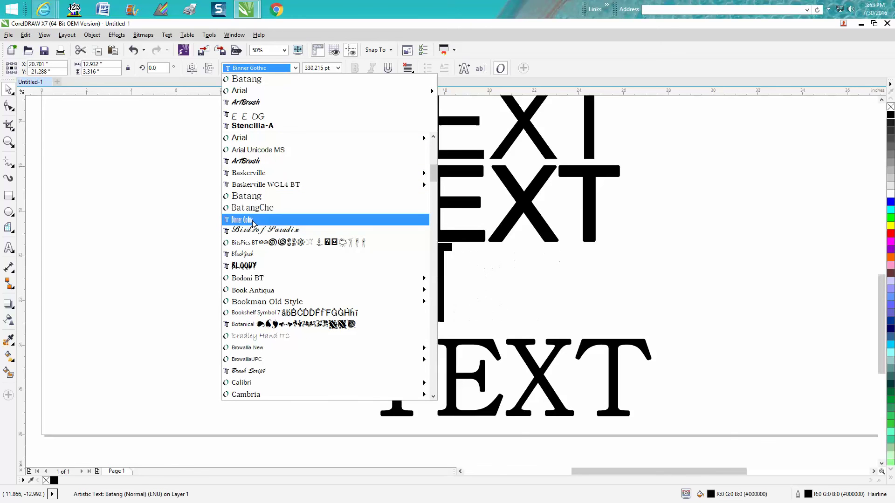
{"action": "mouse_move", "coordinate": [258, 281]}
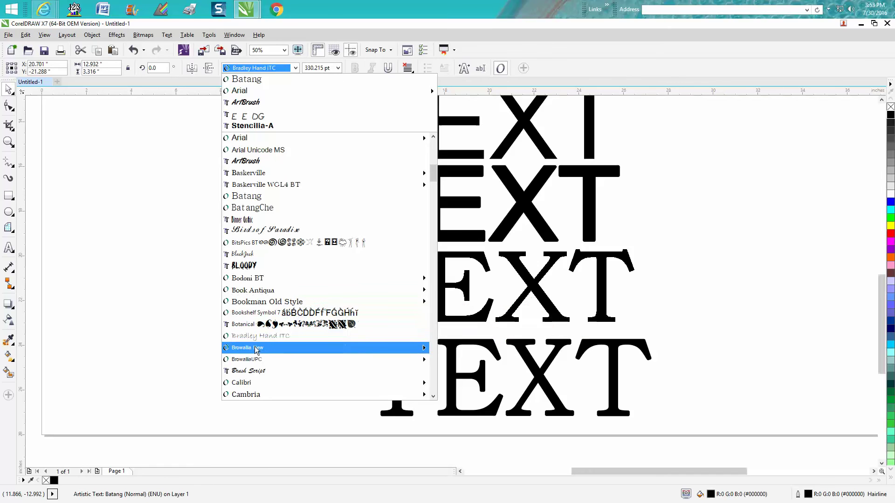
{"action": "mouse_move", "coordinate": [256, 350]}
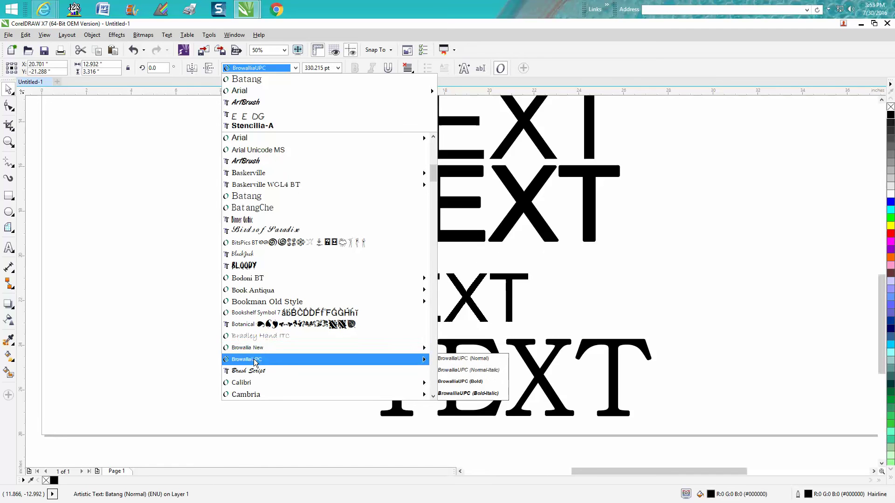
{"action": "mouse_move", "coordinate": [255, 382]}
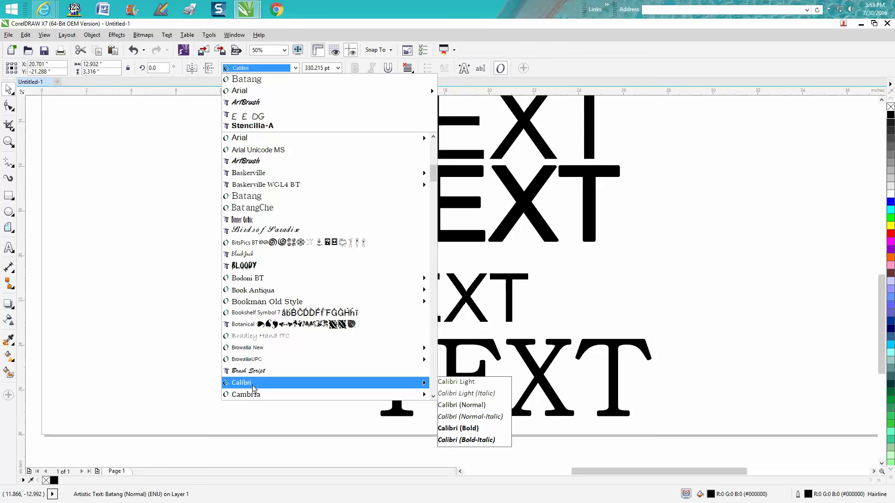
{"action": "mouse_move", "coordinate": [269, 172]}
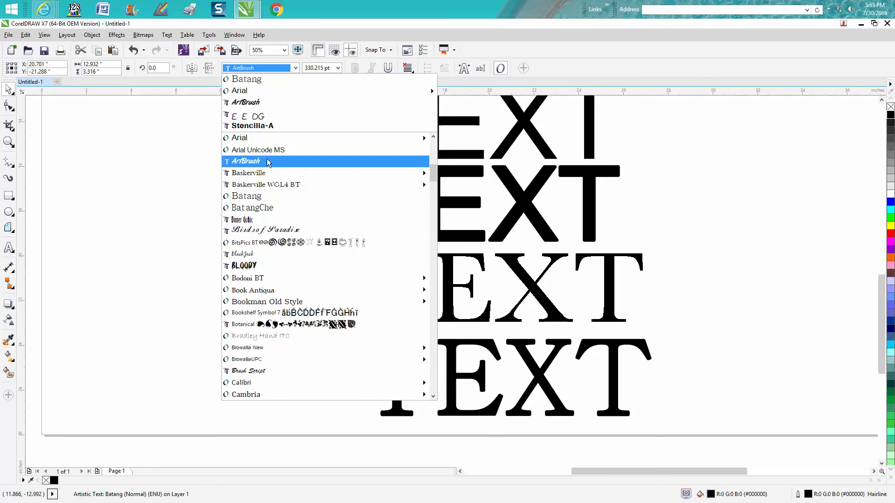
{"action": "left_click", "coordinate": [254, 208]}
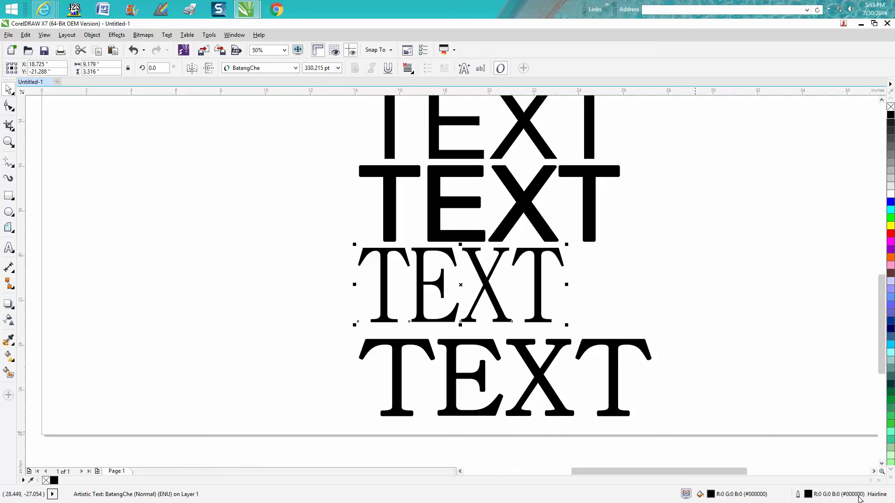
Set the BatangChe third row's outline width to 8.0 pt.
{"action": "double_click", "coordinate": [812, 497]}
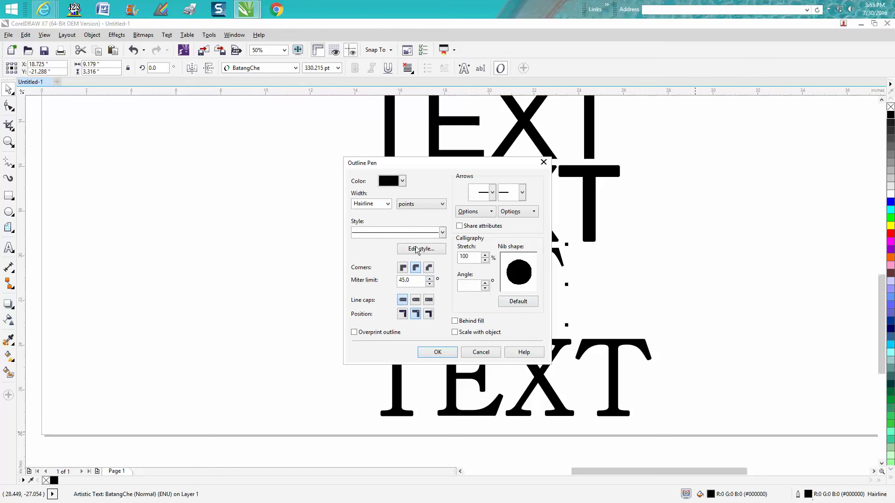
{"action": "left_click", "coordinate": [387, 204]}
{"action": "left_click", "coordinate": [373, 276]}
{"action": "left_click", "coordinate": [438, 352]}
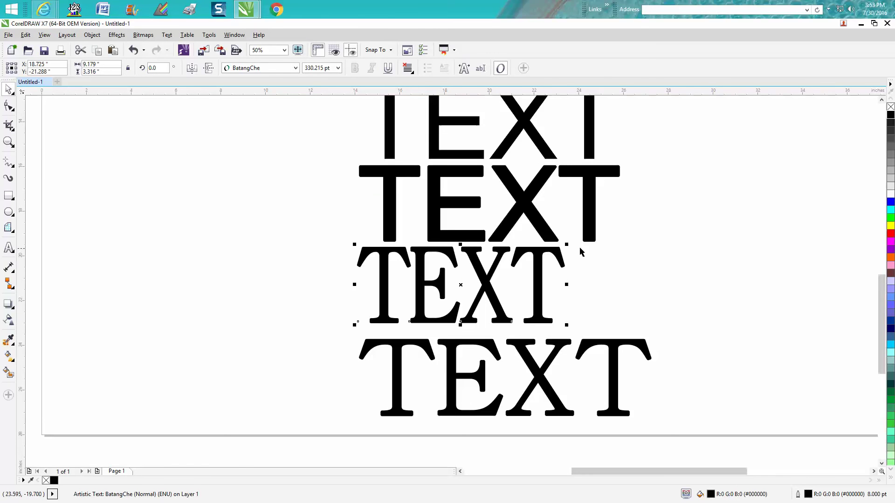